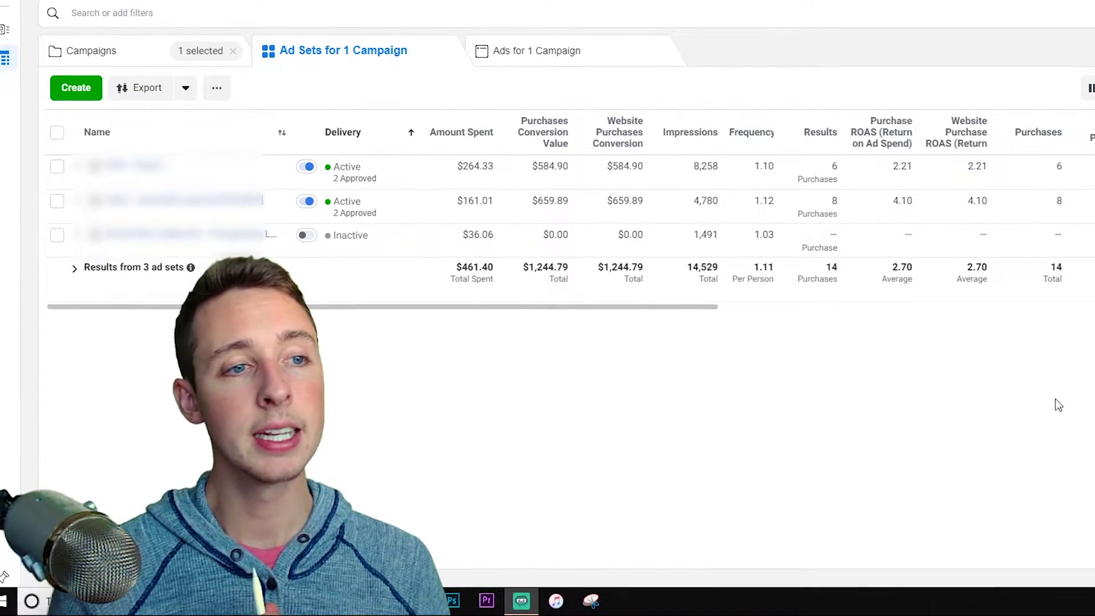
Highlight the totals: $461.40 spent, $1,244.79 purchase value and 2.70 average purchase ROAS
{"action": "left_click_drag", "start_coordinate": [461, 268], "coordinate": [478, 269]}
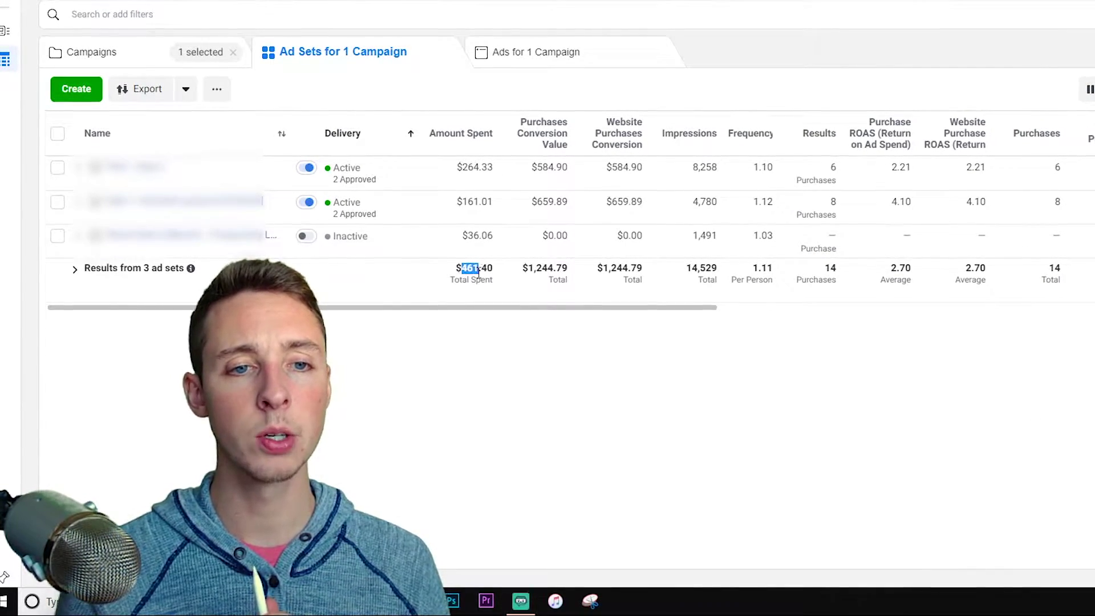
{"action": "left_click_drag", "start_coordinate": [603, 269], "coordinate": [618, 269]}
{"action": "left_click", "coordinate": [629, 268]}
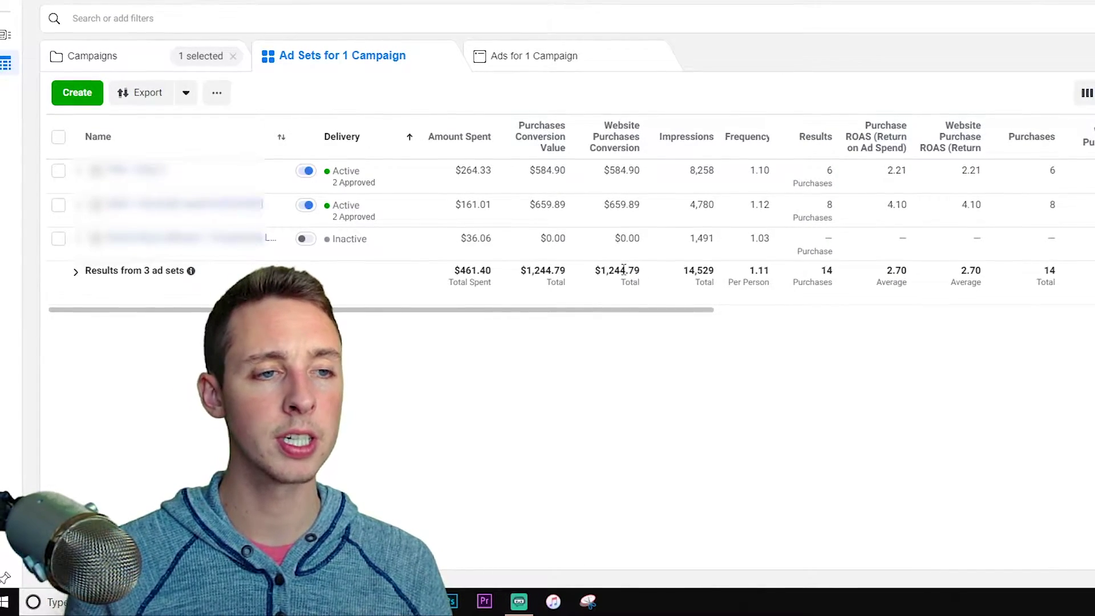
{"action": "double_click", "coordinate": [894, 272]}
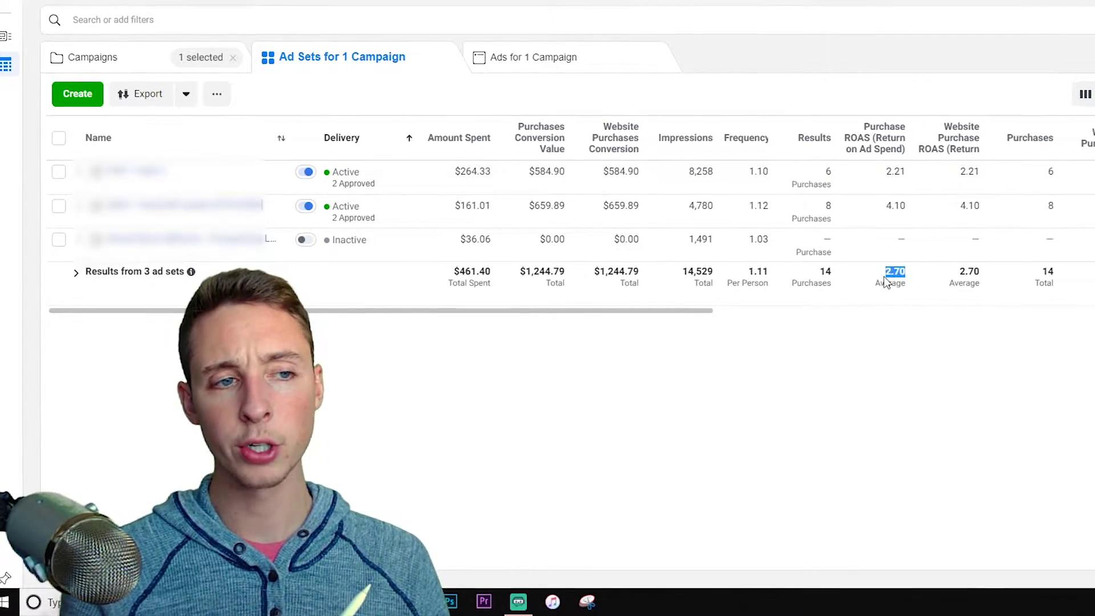
{"action": "left_click", "coordinate": [895, 274]}
{"action": "double_click", "coordinate": [895, 274]}
{"action": "left_click", "coordinate": [895, 273]}
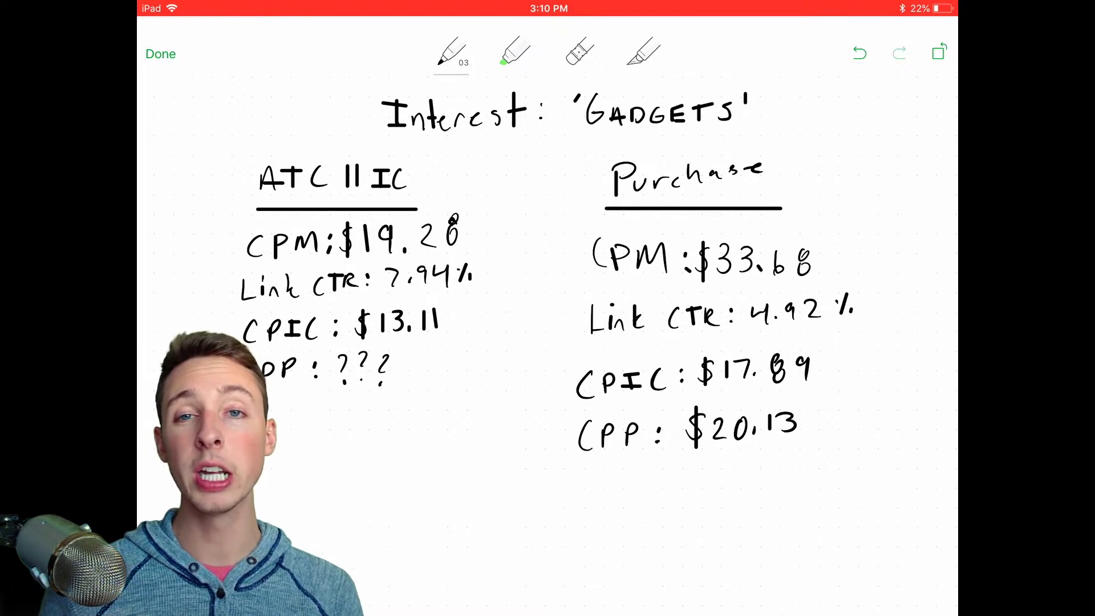
Draw arrows linking CPM $19.28→$33.68, Link CTR values, CPIC $13.11→$17.89, CPP ???→$20.13, plus one at Link CTR
{"action": "left_click_drag", "start_coordinate": [479, 247], "coordinate": [572, 256]}
{"action": "left_click_drag", "start_coordinate": [542, 245], "coordinate": [553, 264]}
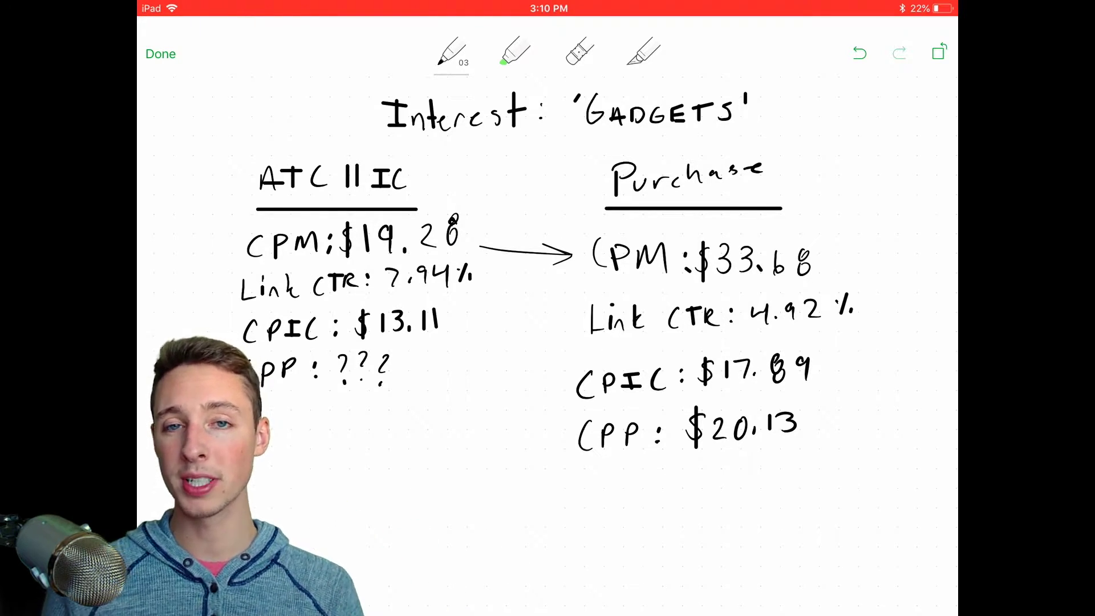
{"action": "mouse_move", "coordinate": [482, 281]}
{"action": "left_mouse_down"}
{"action": "mouse_move", "coordinate": [565, 302]}
{"action": "mouse_move", "coordinate": [539, 316]}
{"action": "left_mouse_up"}
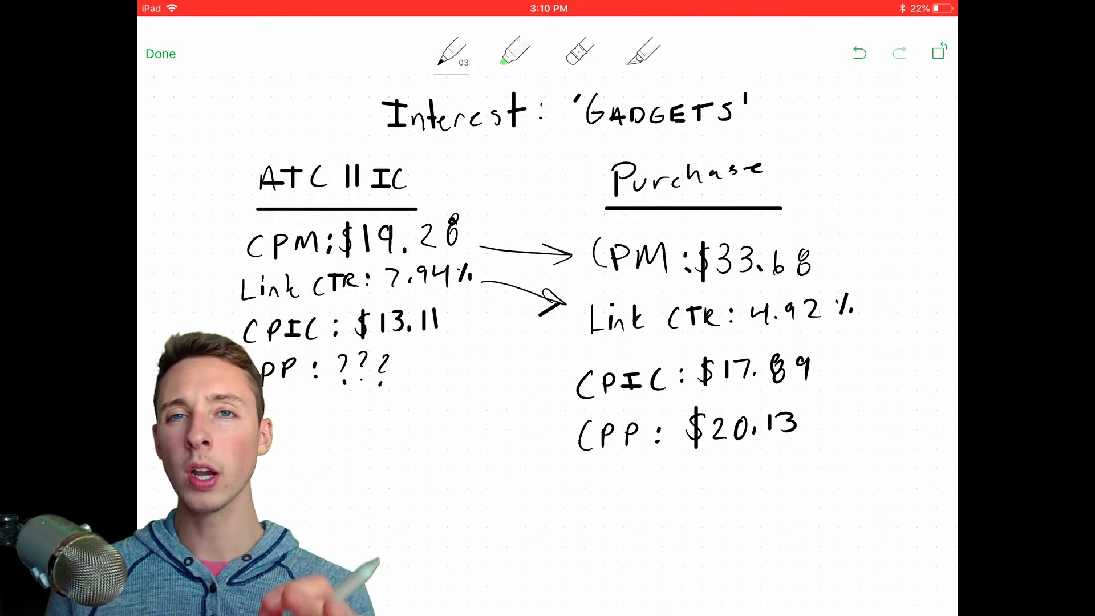
{"action": "left_click_drag", "start_coordinate": [471, 330], "coordinate": [552, 372]}
{"action": "mouse_move", "coordinate": [537, 348]}
{"action": "left_mouse_down"}
{"action": "mouse_move", "coordinate": [554, 370]}
{"action": "mouse_move", "coordinate": [521, 394]}
{"action": "left_mouse_up"}
{"action": "left_click_drag", "start_coordinate": [409, 382], "coordinate": [527, 411]}
{"action": "left_click_drag", "start_coordinate": [499, 399], "coordinate": [501, 422]}
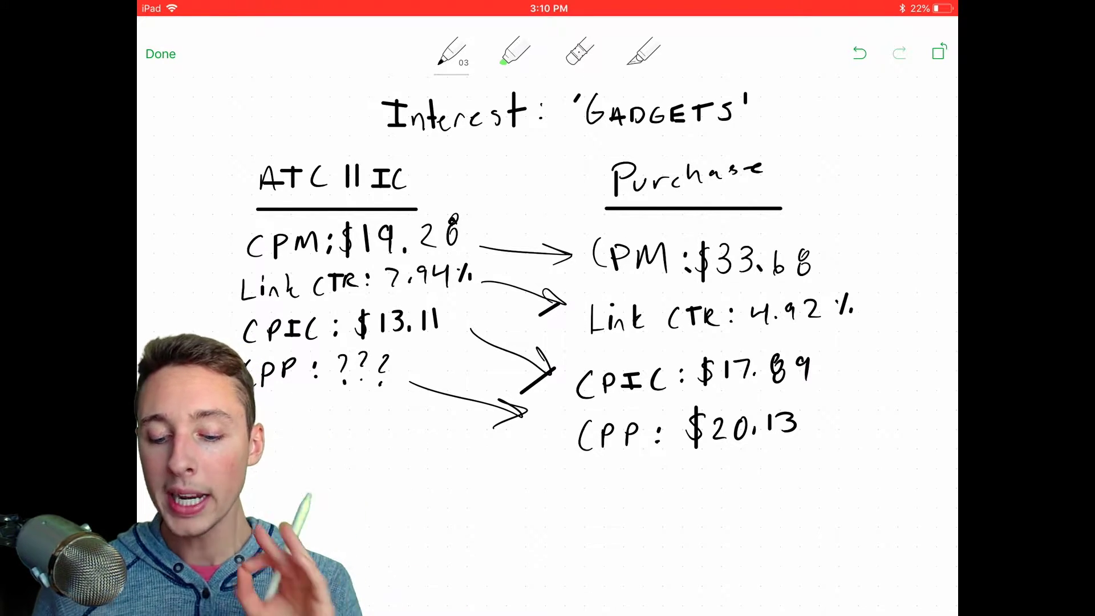
{"action": "left_click_drag", "start_coordinate": [189, 283], "coordinate": [220, 266]}
{"action": "mouse_move", "coordinate": [209, 261]}
{"action": "left_mouse_down"}
{"action": "mouse_move", "coordinate": [224, 268]}
{"action": "mouse_move", "coordinate": [209, 281]}
{"action": "left_mouse_up"}
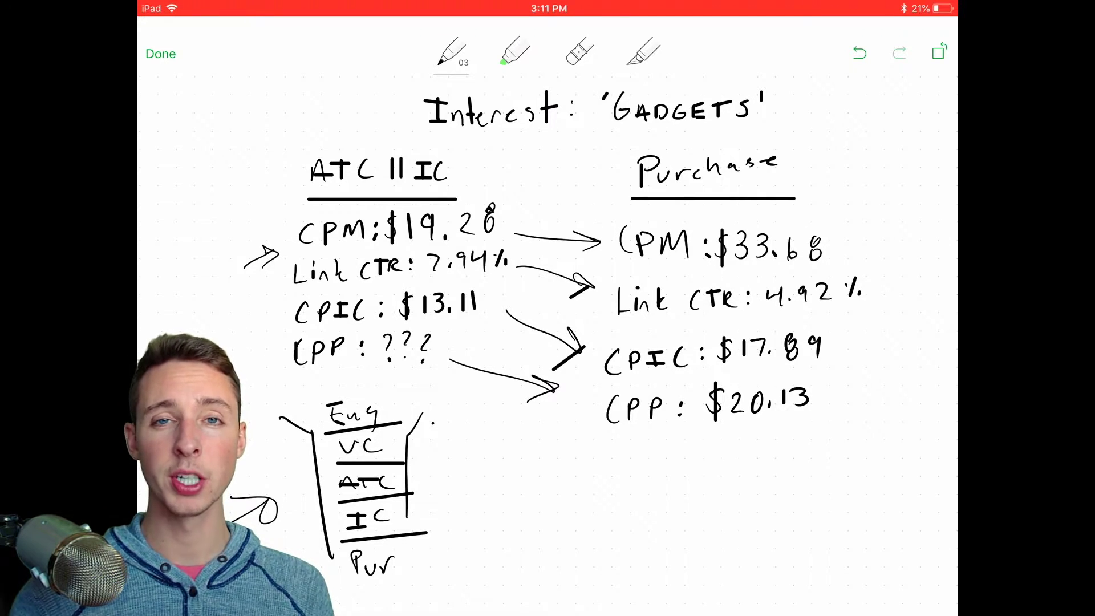
Draw a curved arrow from IC to Pur in the funnel sketch
{"action": "mouse_move", "coordinate": [401, 516]}
{"action": "left_mouse_down"}
{"action": "mouse_move", "coordinate": [427, 525]}
{"action": "mouse_move", "coordinate": [425, 551]}
{"action": "mouse_move", "coordinate": [397, 546]}
{"action": "left_mouse_up"}
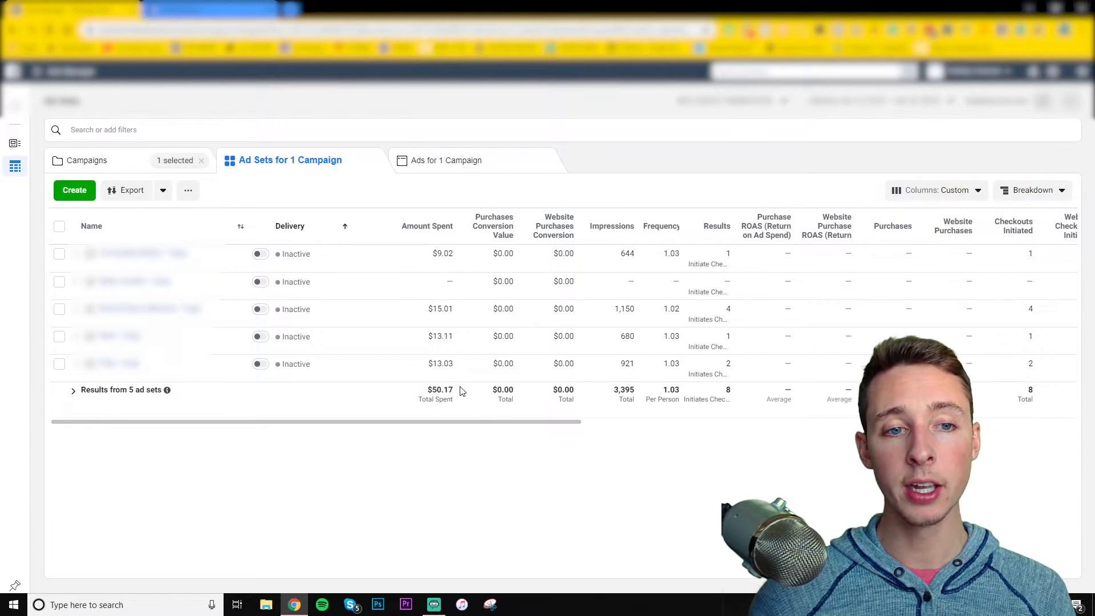
Highlight the $50.17 total spent and select the ad set that spent $13.11
{"action": "left_click_drag", "start_coordinate": [463, 392], "coordinate": [425, 400]}
{"action": "left_click", "coordinate": [424, 397]}
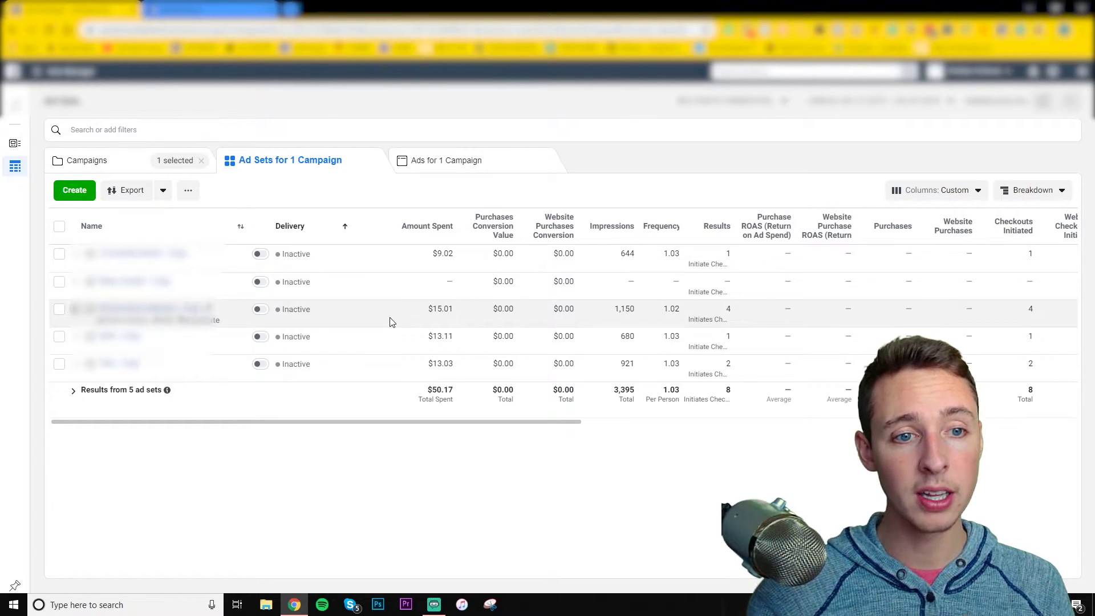
{"action": "left_click", "coordinate": [376, 338]}
{"action": "left_click_drag", "start_coordinate": [355, 425], "coordinate": [745, 435]}
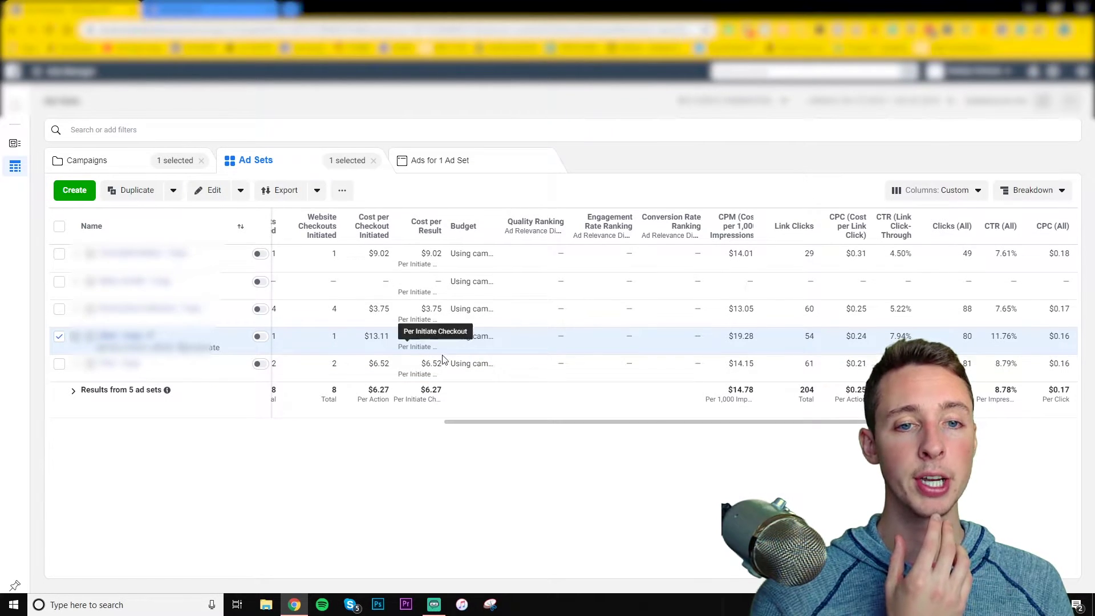
{"action": "left_click_drag", "start_coordinate": [485, 427], "coordinate": [614, 428]}
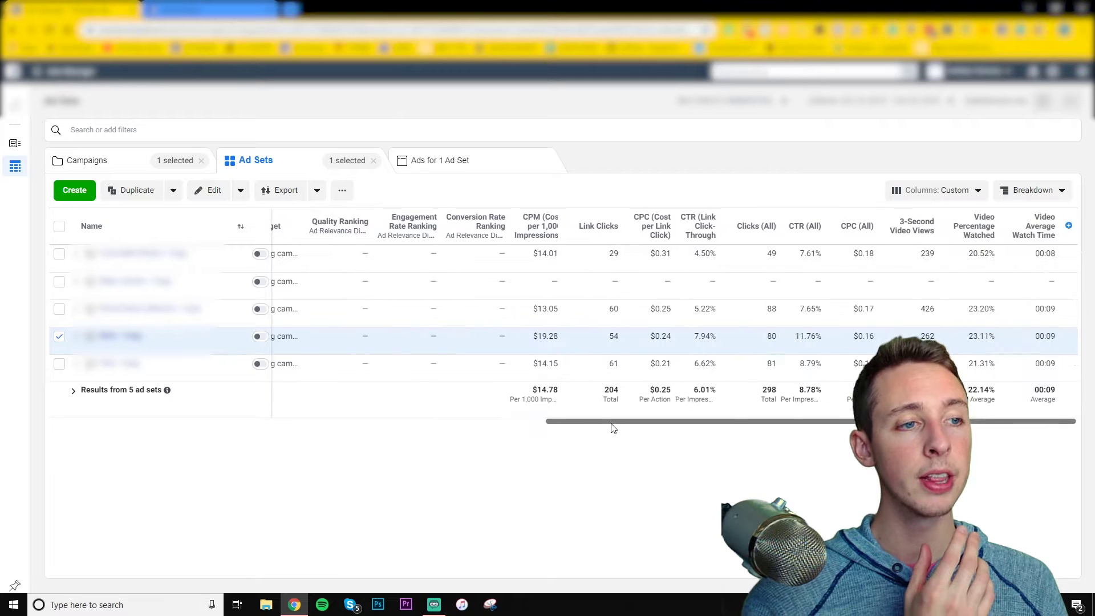
Sort ad sets by link click-through rate and mark the 11.76% and second ad set's 6.62% CTR values
{"action": "left_click", "coordinate": [700, 235]}
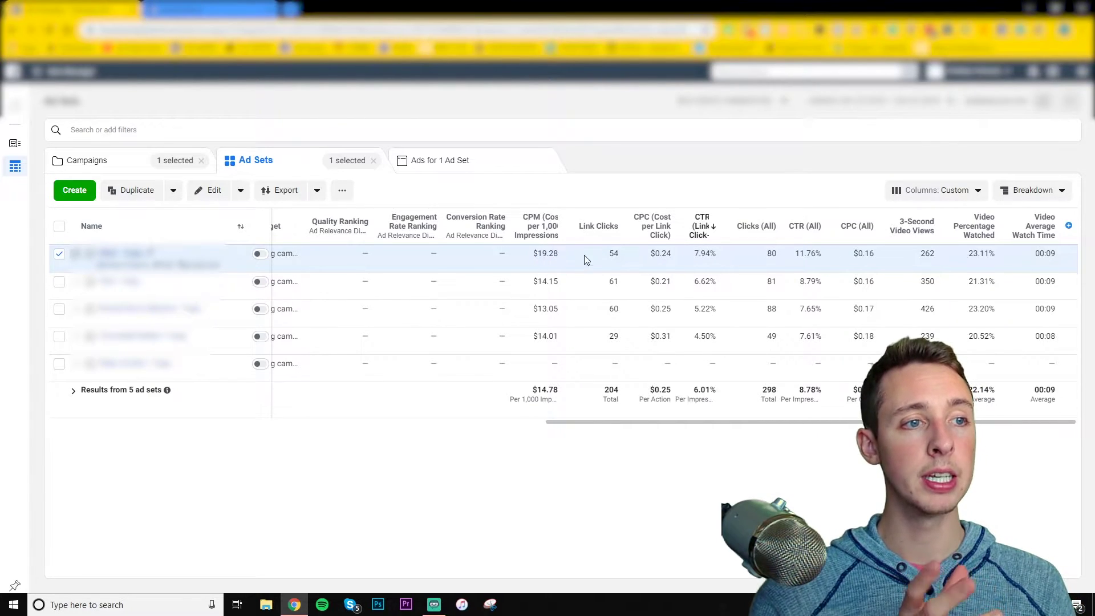
{"action": "left_click_drag", "start_coordinate": [796, 254], "coordinate": [823, 258]}
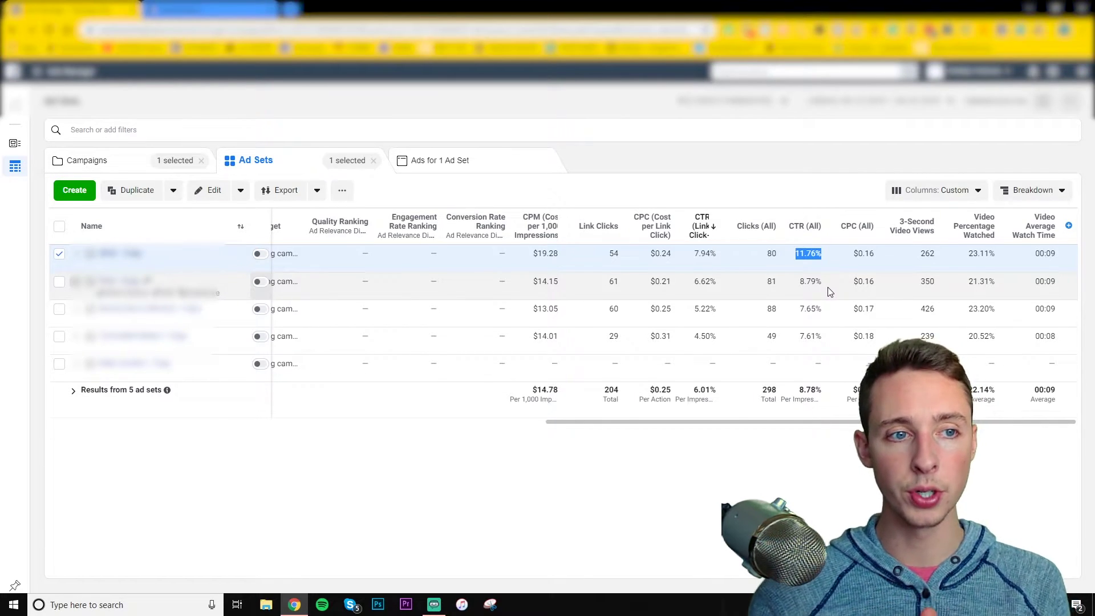
{"action": "left_click", "coordinate": [814, 325]}
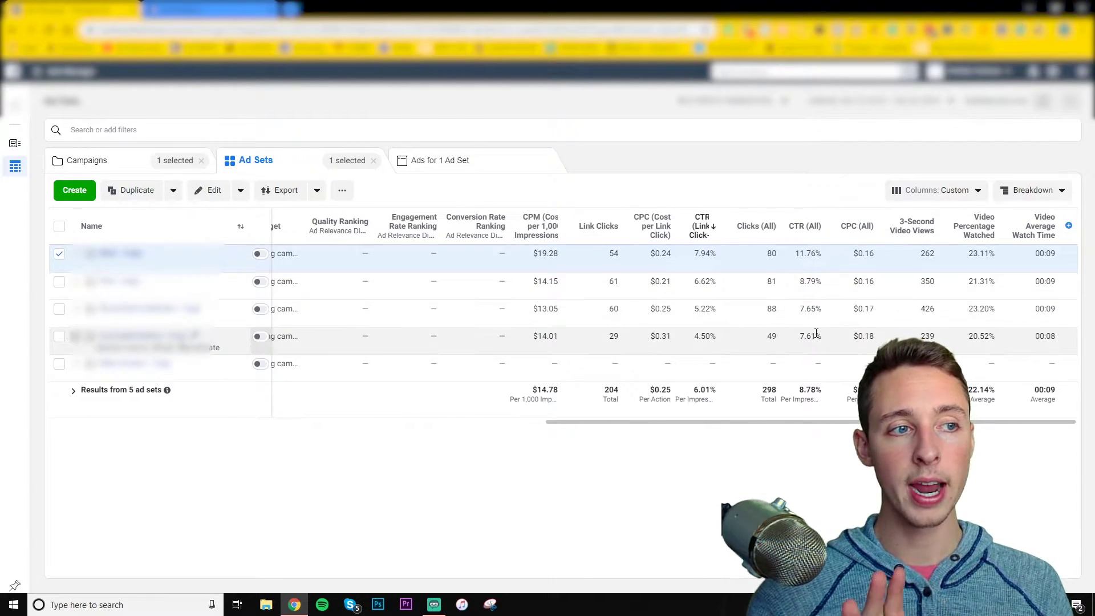
{"action": "scroll", "coordinate": [401, 268], "scroll_direction": "left", "scroll_amount": 5}
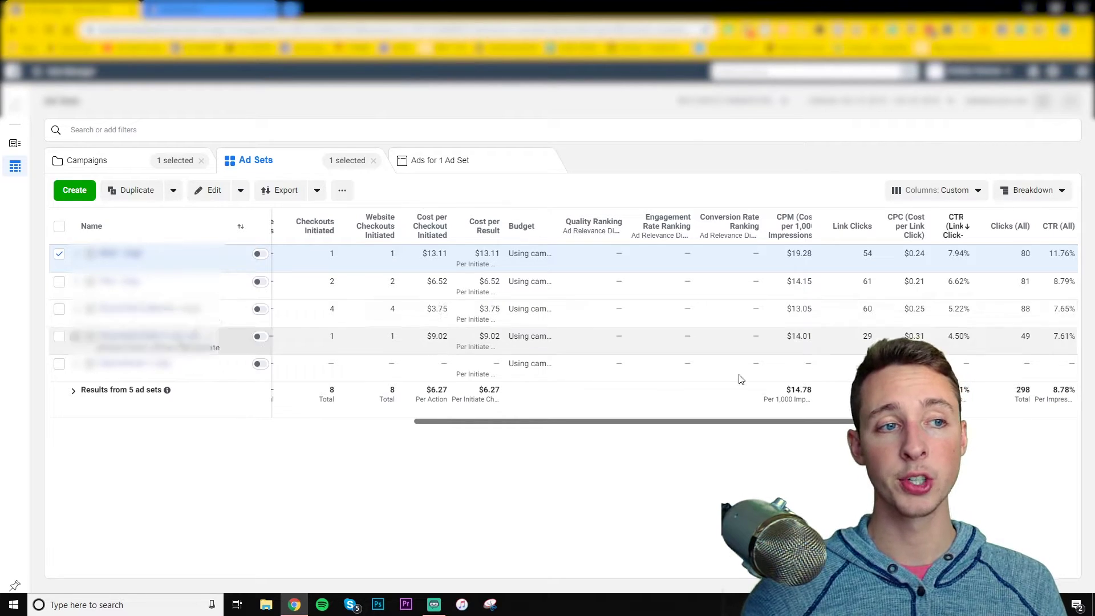
{"action": "scroll", "coordinate": [844, 422], "scroll_direction": "right", "scroll_amount": 3}
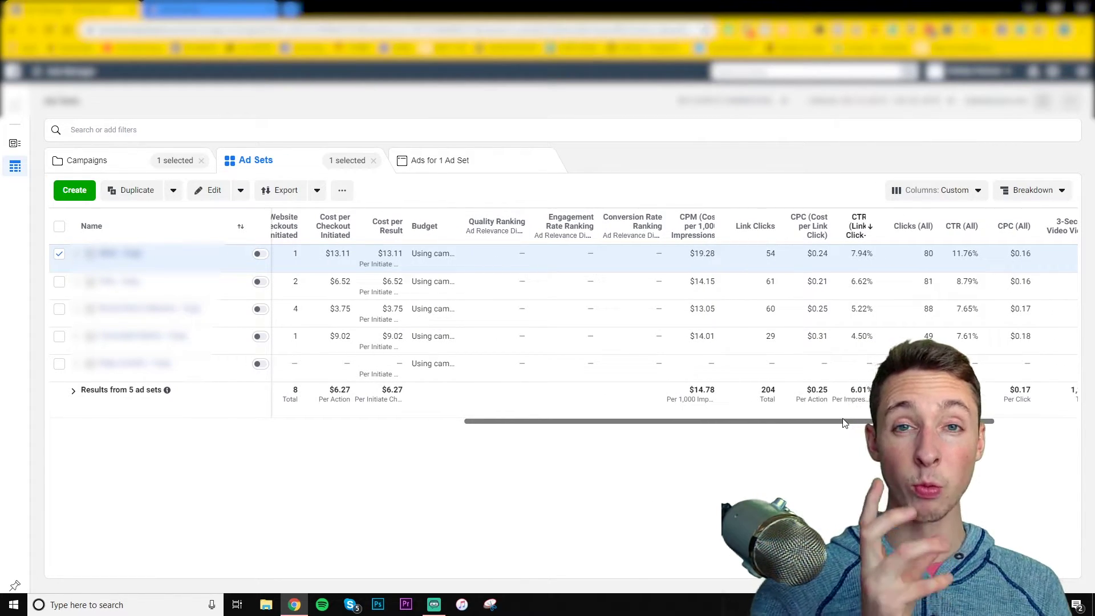
{"action": "mouse_move", "coordinate": [872, 254]}
{"action": "left_mouse_down"}
{"action": "mouse_move", "coordinate": [844, 258]}
{"action": "mouse_move", "coordinate": [872, 254]}
{"action": "left_mouse_up"}
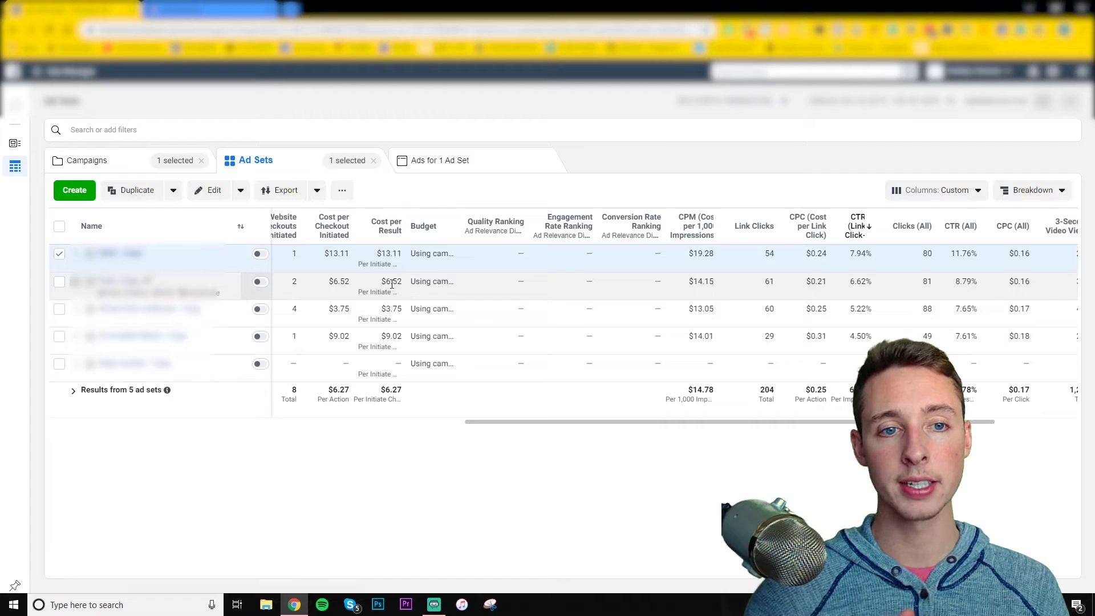
{"action": "left_click_drag", "start_coordinate": [873, 282], "coordinate": [851, 278]}
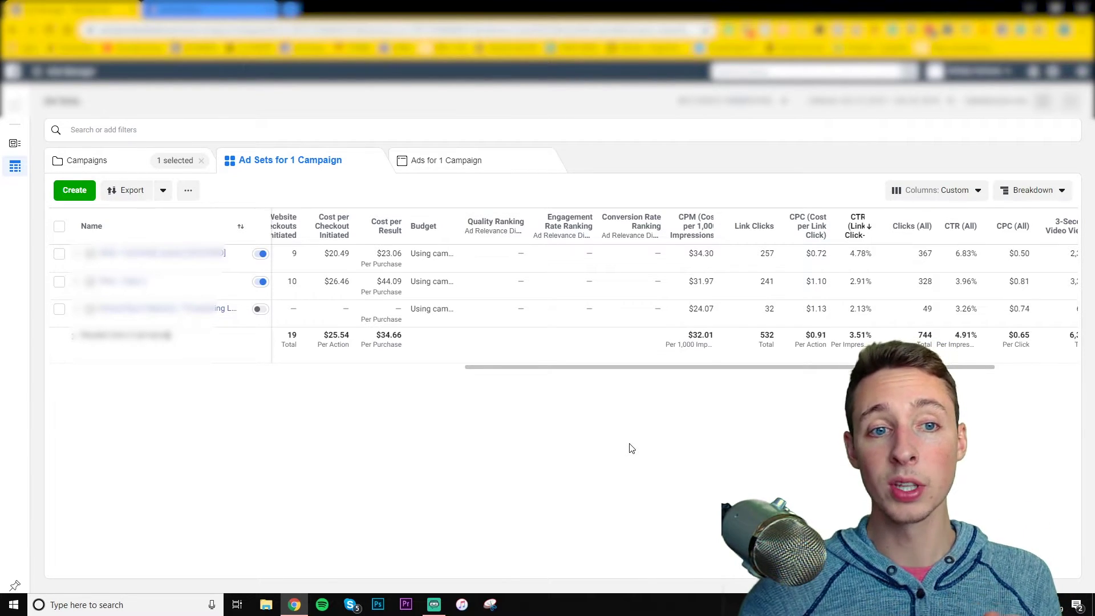
Select the top purchase ad set and point out its 3.58 purchase ROAS
{"action": "left_click_drag", "start_coordinate": [607, 368], "coordinate": [251, 391]}
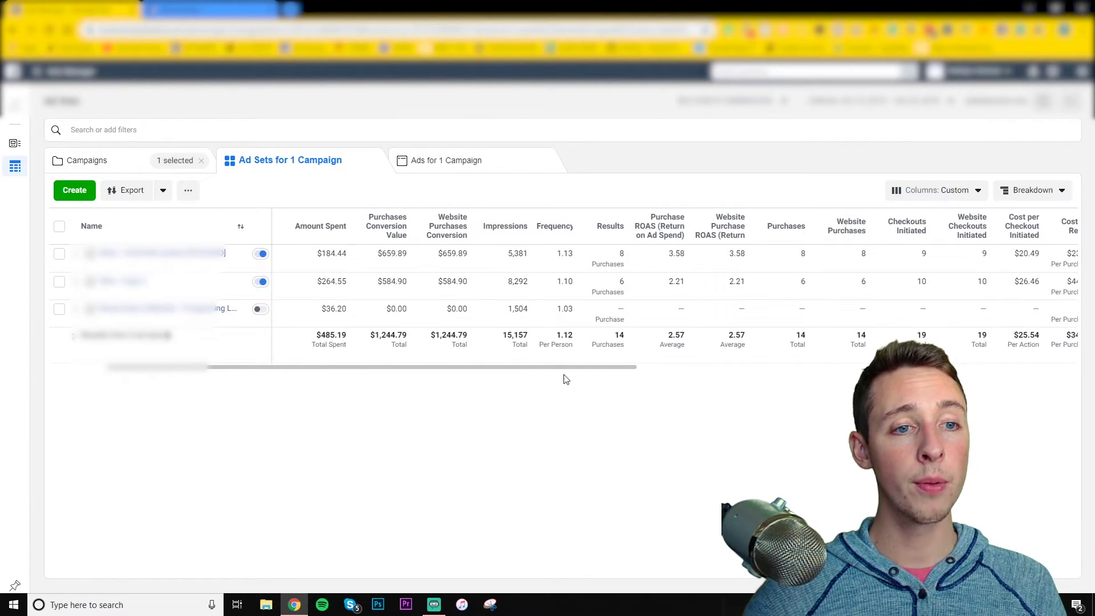
{"action": "left_click_drag", "start_coordinate": [574, 369], "coordinate": [700, 367]}
{"action": "double_click", "coordinate": [789, 253]}
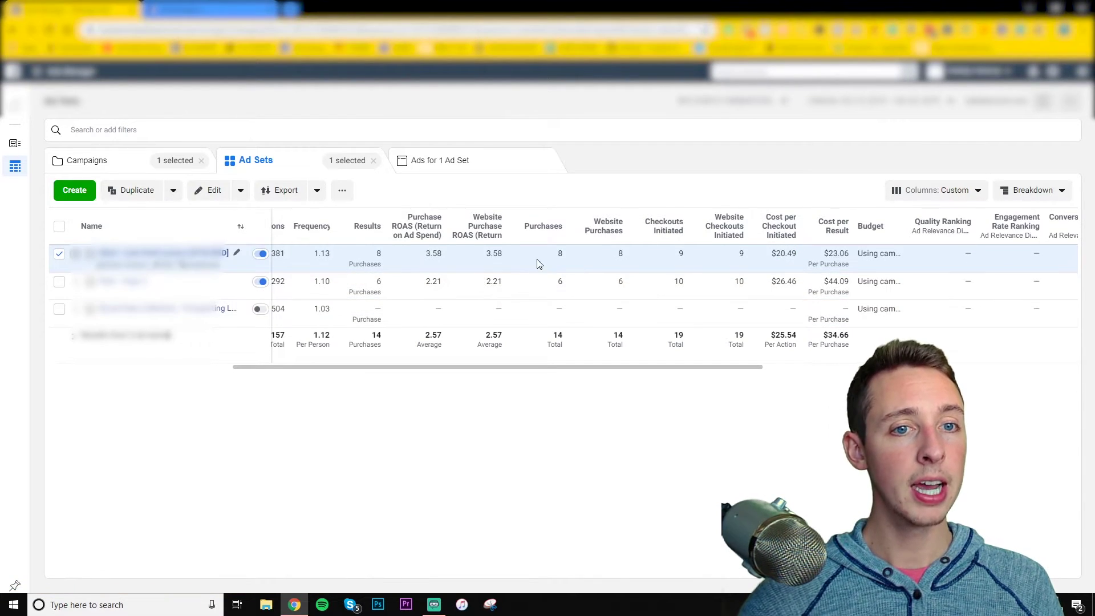
{"action": "double_click", "coordinate": [446, 255]}
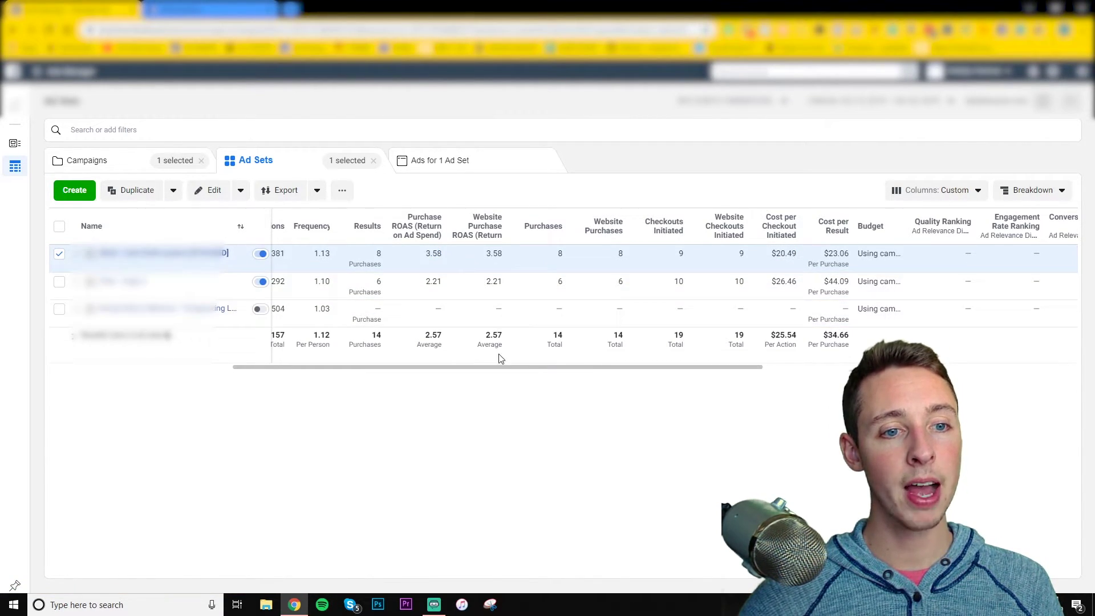
Mark the top ad set's $184.44 spend and $659.89 conversion value
{"action": "left_click_drag", "start_coordinate": [498, 366], "coordinate": [347, 368]}
{"action": "mouse_move", "coordinate": [374, 255]}
{"action": "left_mouse_down"}
{"action": "mouse_move", "coordinate": [464, 255]}
{"action": "mouse_move", "coordinate": [364, 254]}
{"action": "left_mouse_up"}
{"action": "left_click", "coordinate": [460, 255]}
{"action": "left_click", "coordinate": [466, 257]}
{"action": "left_click", "coordinate": [438, 254]}
{"action": "double_click", "coordinate": [438, 252]}
{"action": "left_click", "coordinate": [438, 253]}
{"action": "left_click", "coordinate": [360, 256]}
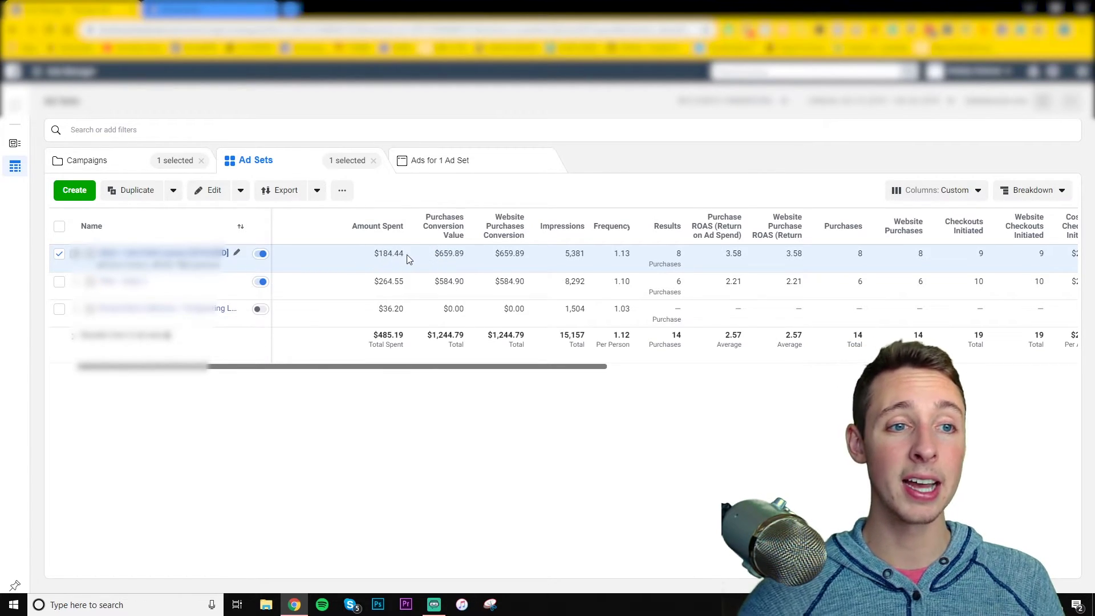